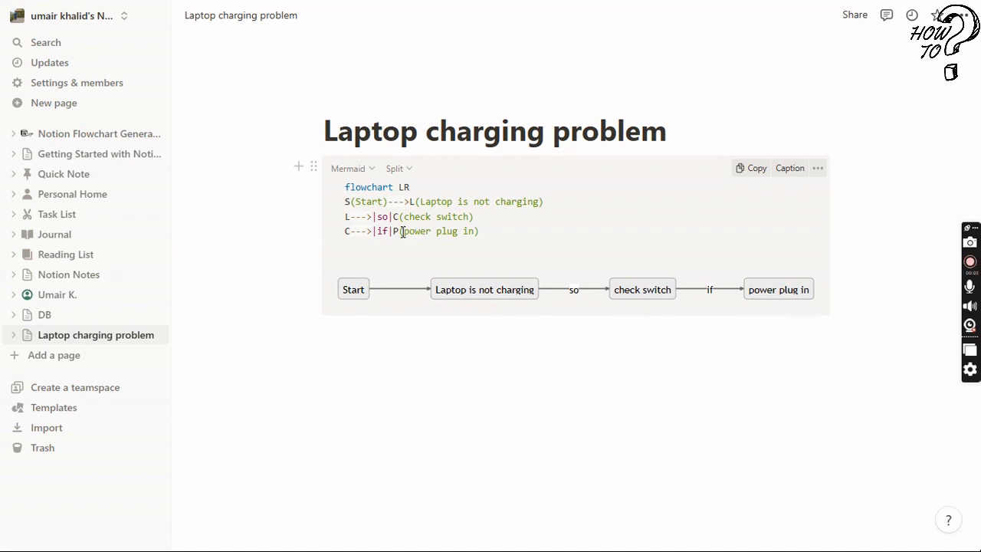
Turn the "power plug in" node into a decision diamond using curly braces and change its ID to P1.
{"action": "key", "text": "BackSpace"}
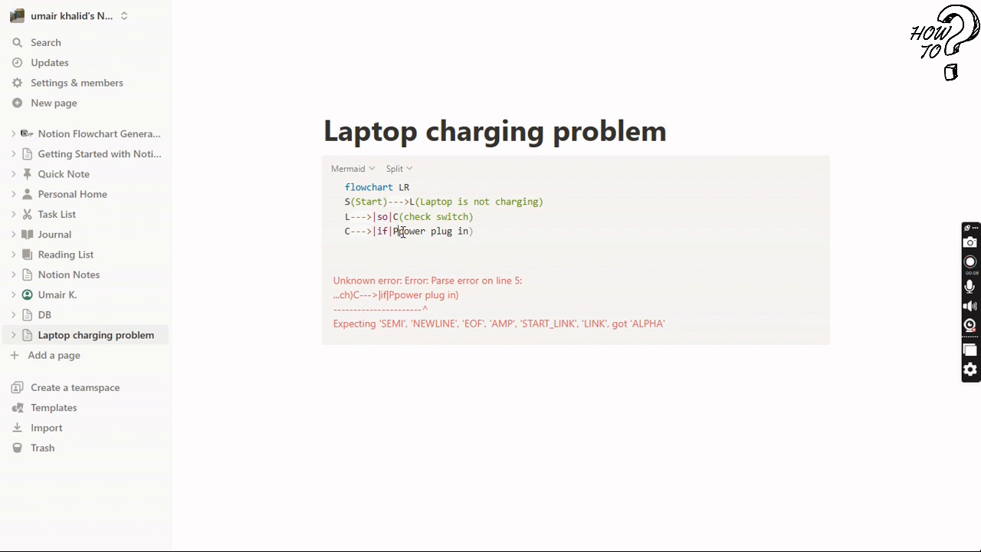
{"action": "type", "text": "("}
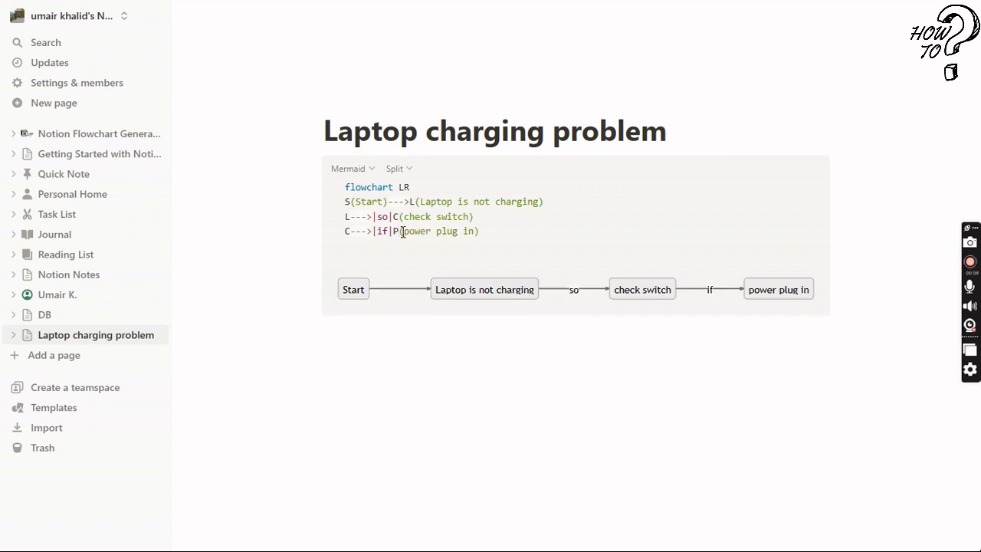
{"action": "key", "text": "BackSpace"}
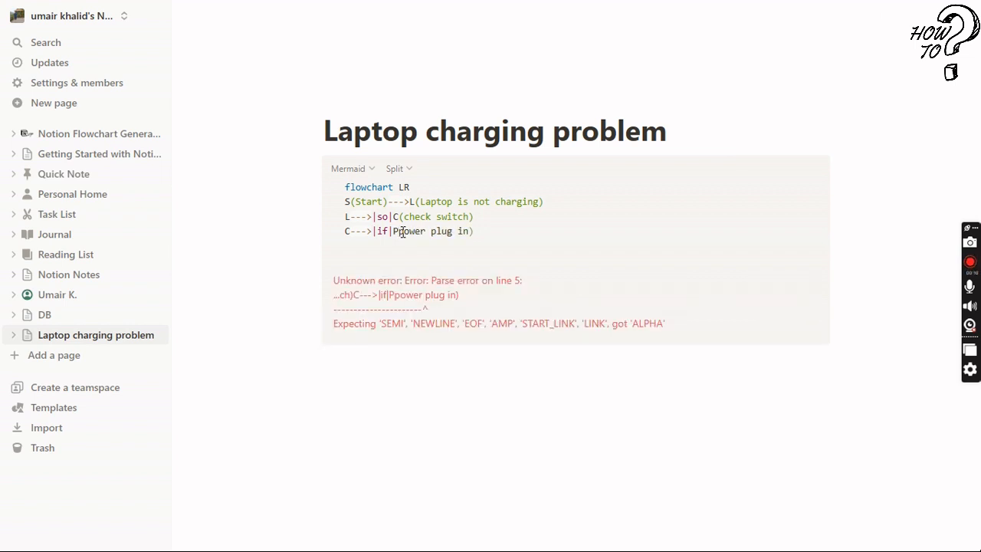
{"action": "type", "text": "{"}
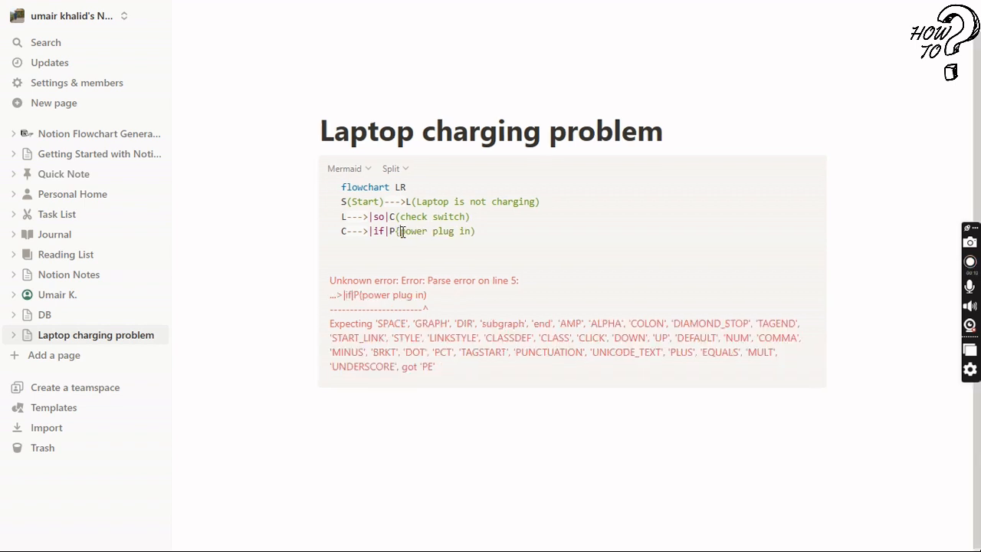
{"action": "left_click", "coordinate": [485, 231]}
{"action": "key", "text": "BackSpace"}
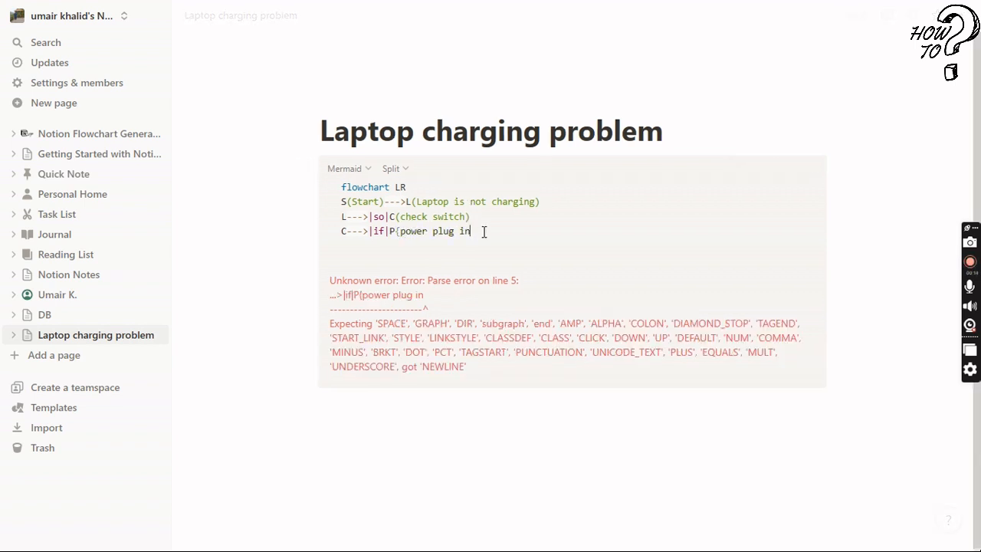
{"action": "type", "text": "}"}
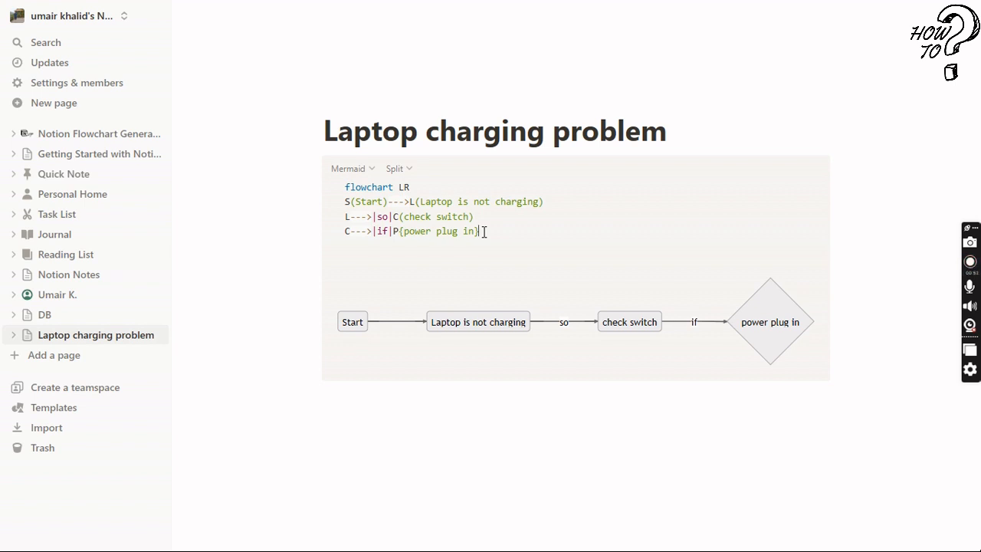
{"action": "left_click", "coordinate": [401, 233]}
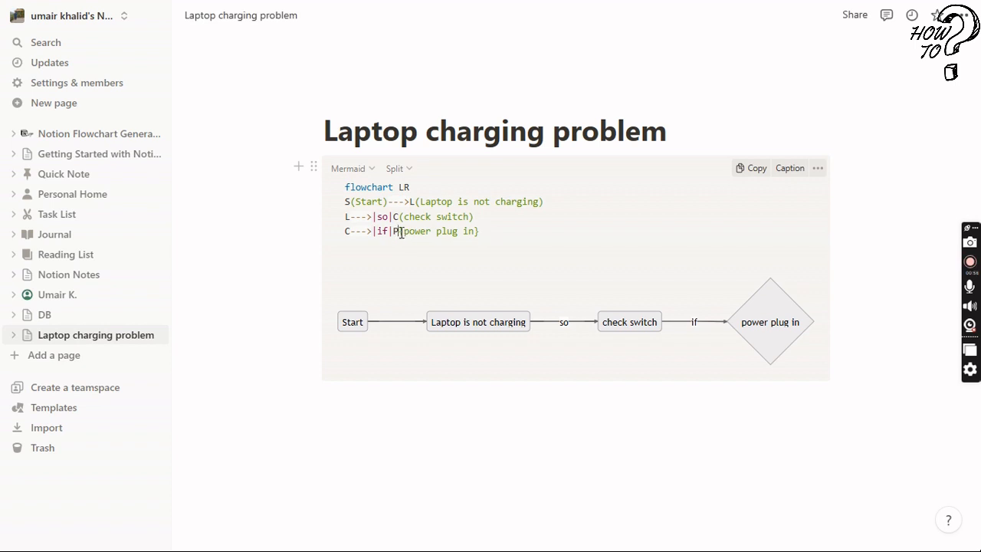
{"action": "type", "text": "{"}
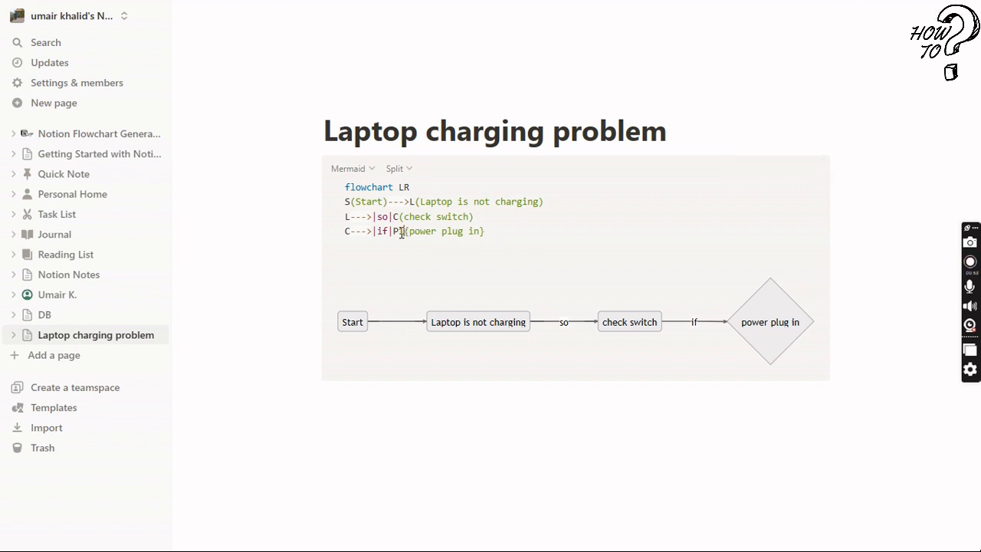
Add a "No" branch from the decision below the existing code with the line P1--->|No|P2(Plug it in).
{"action": "left_click", "coordinate": [509, 233]}
{"action": "key", "text": "Return"}
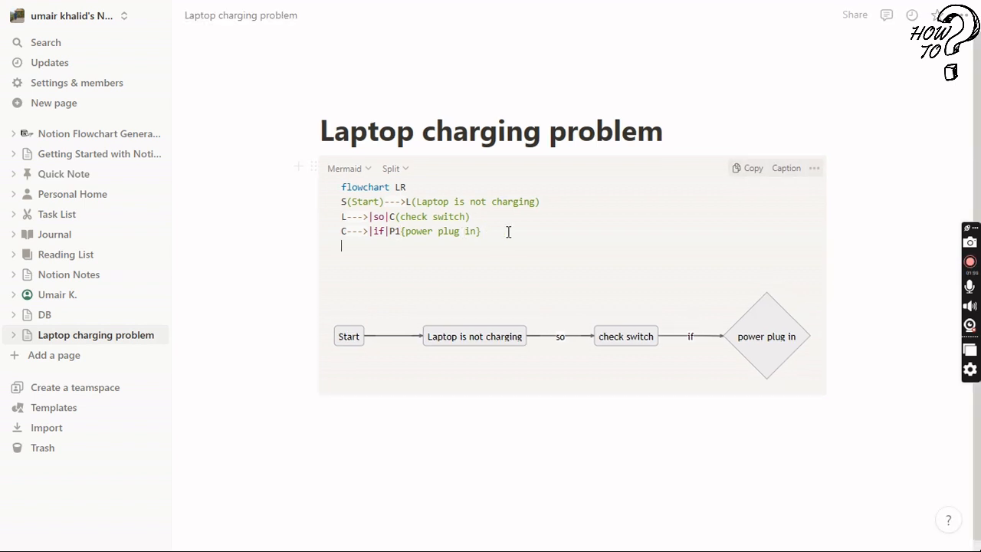
{"action": "type", "text": "P"}
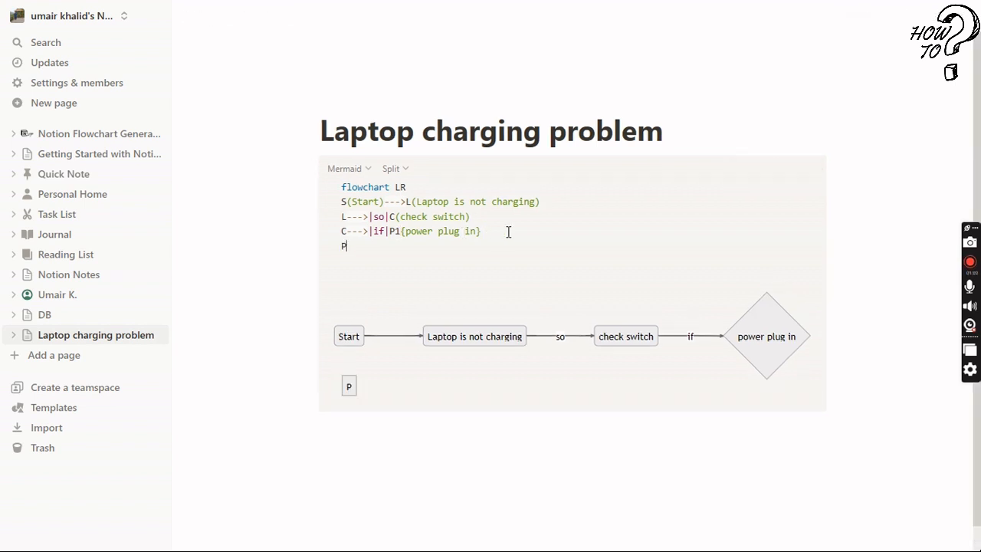
{"action": "type", "text": "1--"}
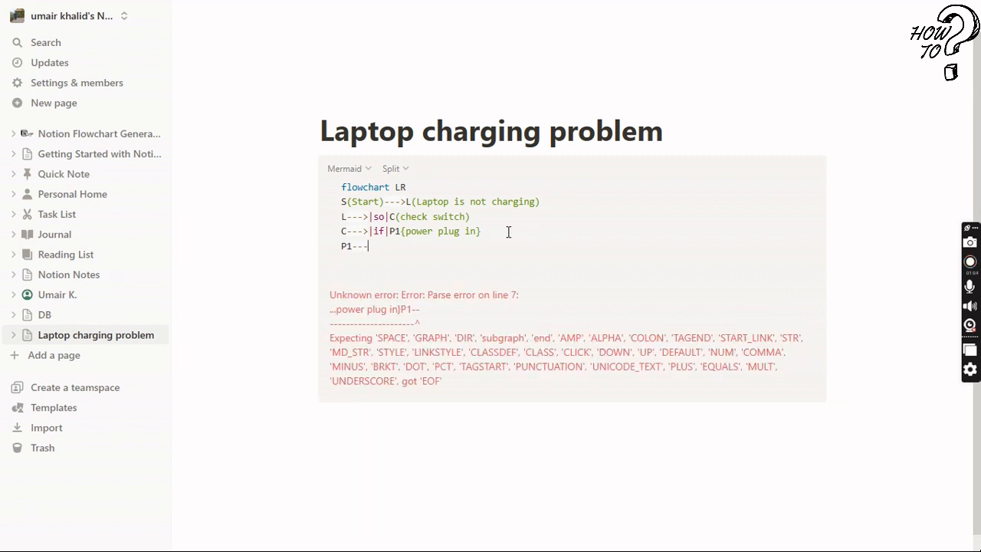
{"action": "type", "text": "-"}
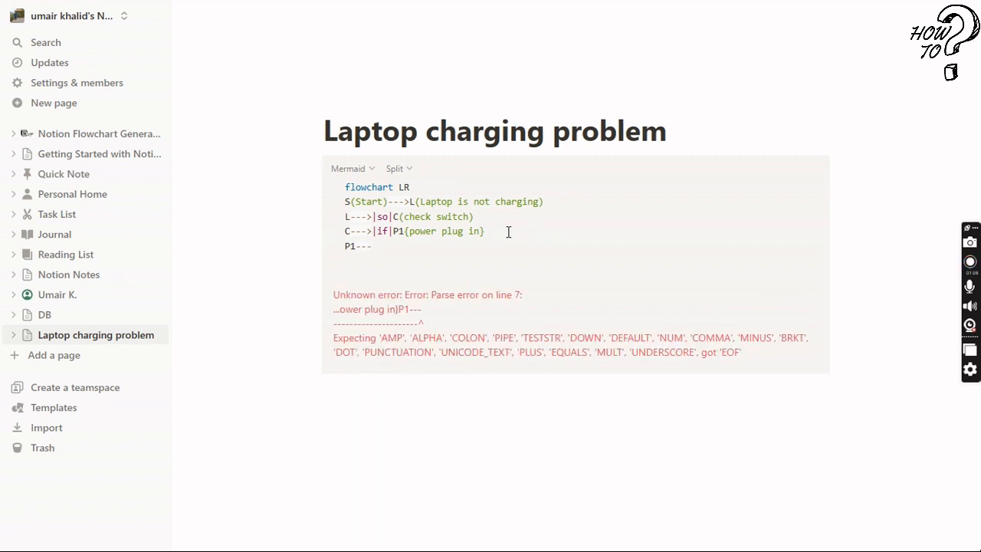
{"action": "type", "text": ">"}
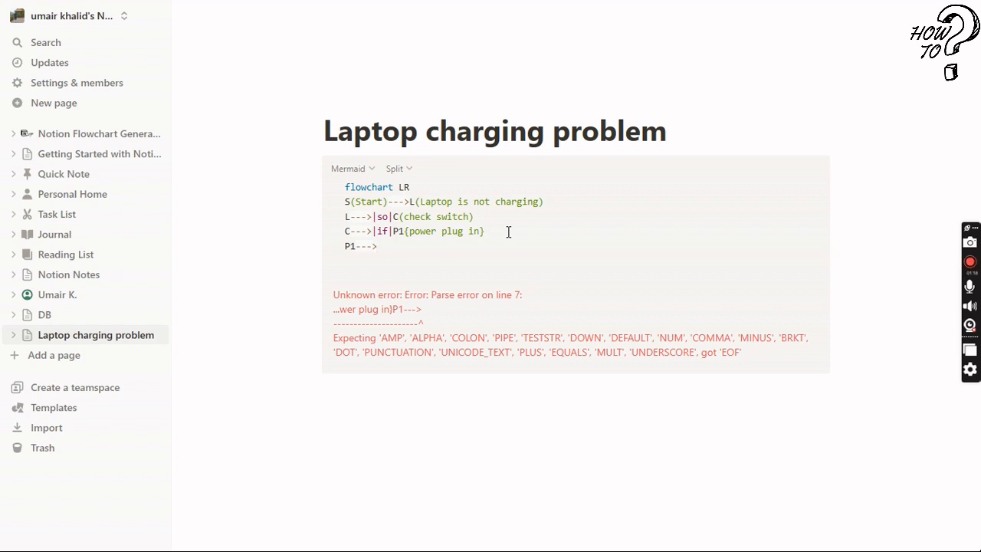
{"action": "type", "text": "|N"}
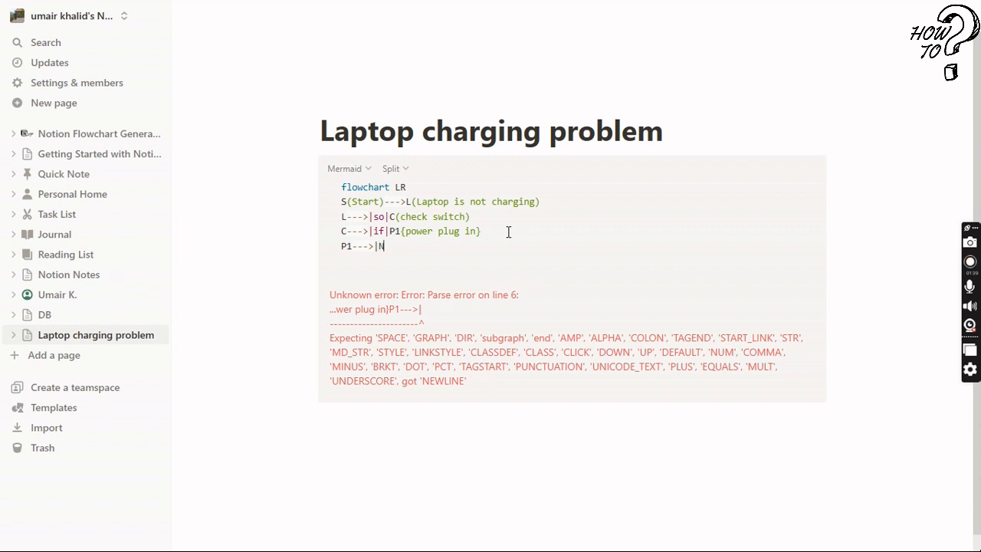
{"action": "type", "text": "o|"}
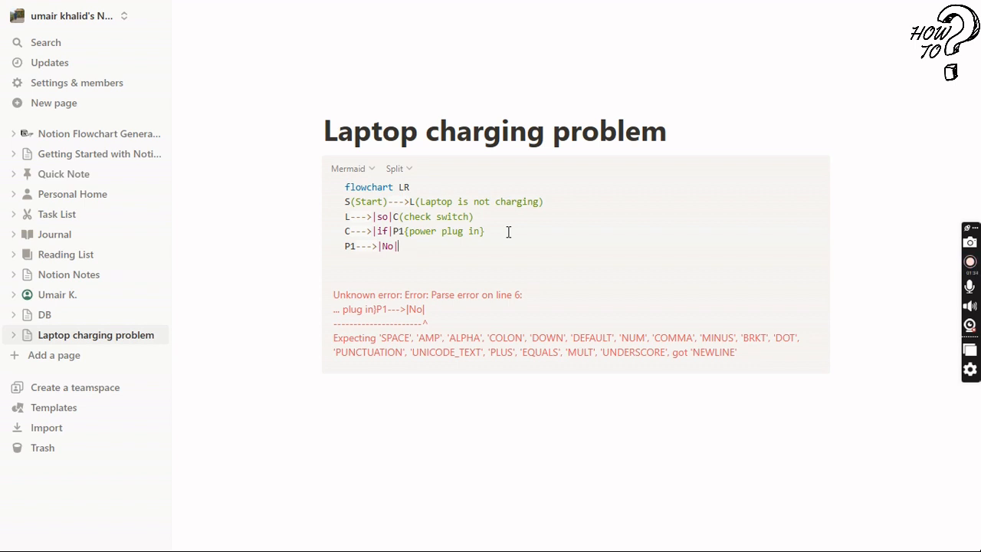
{"action": "type", "text": "P2"}
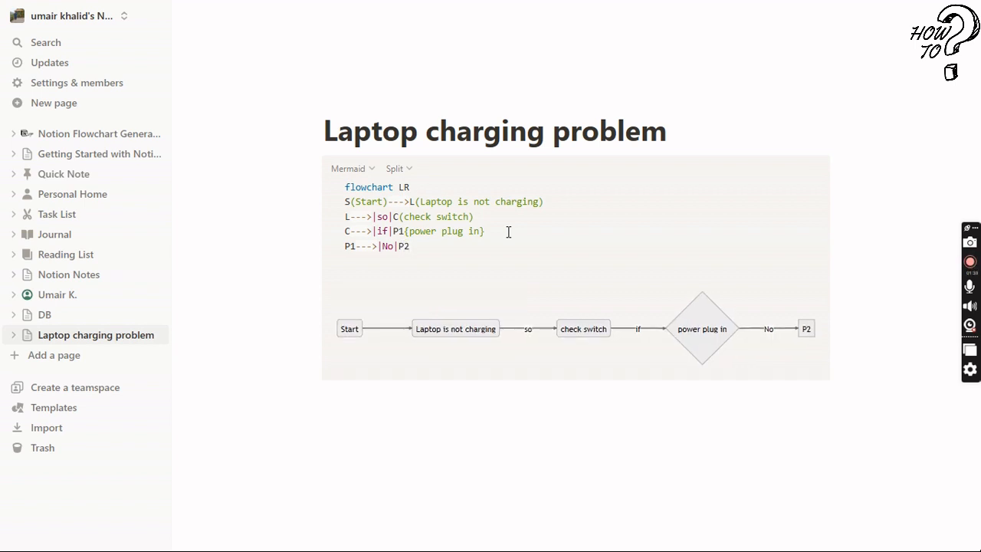
{"action": "type", "text": "(Plug"}
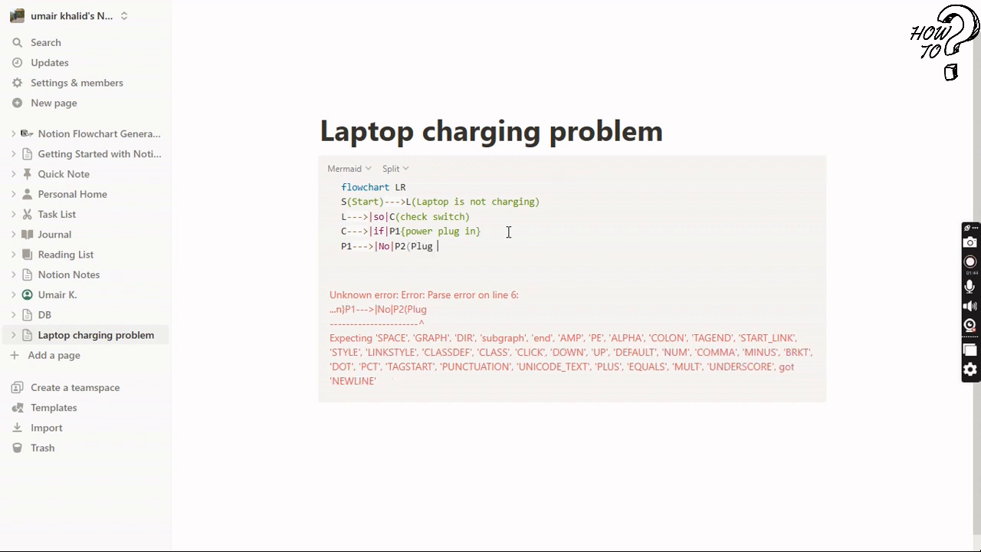
{"action": "type", "text": " it in)"}
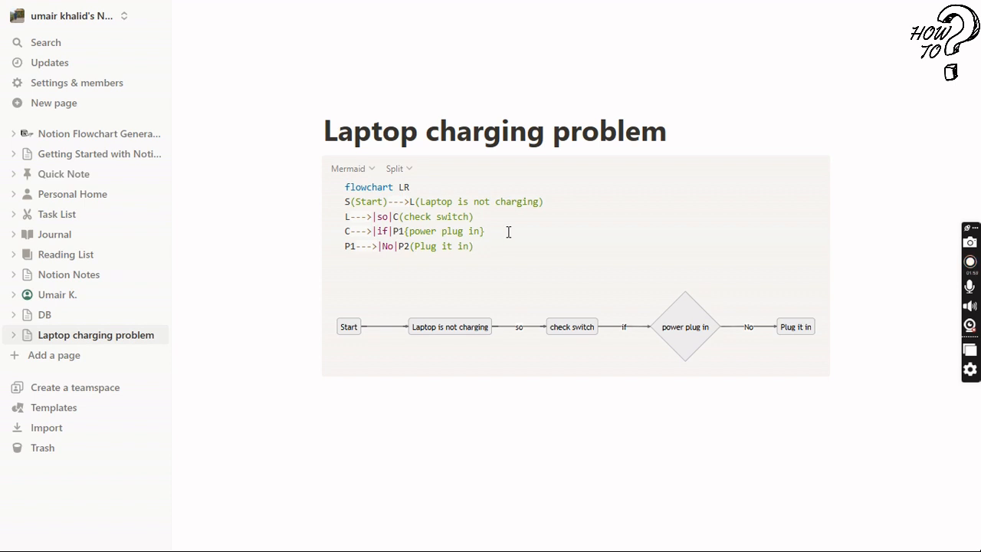
Connect the "Plug it in" node to an end node on a new code line, P2--->E1(End).
{"action": "key", "text": "Return"}
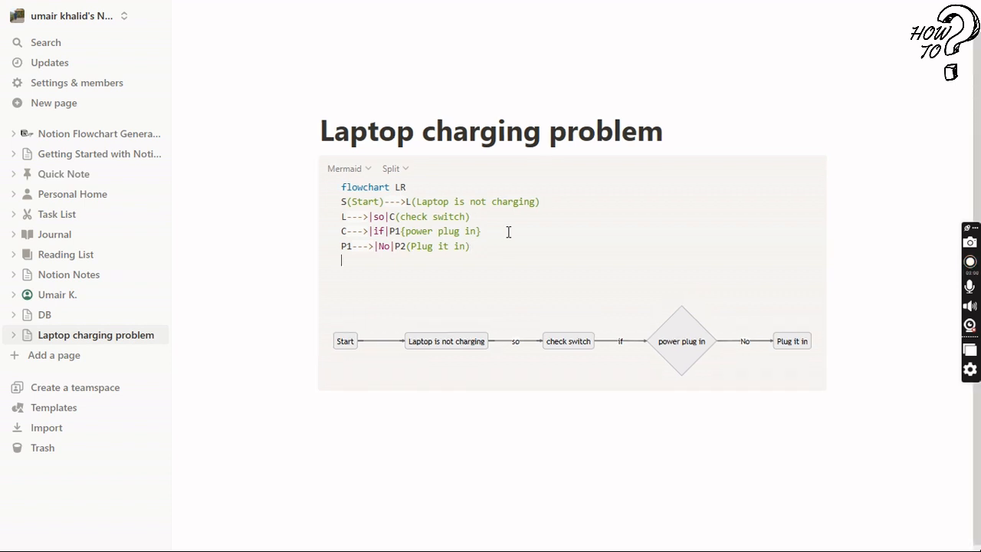
{"action": "type", "text": "P2"}
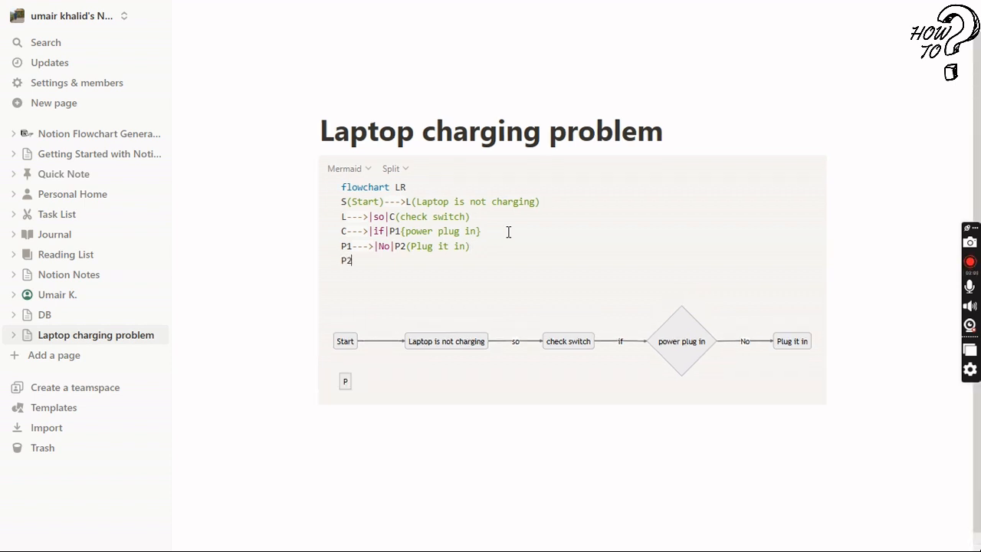
{"action": "type", "text": "---"}
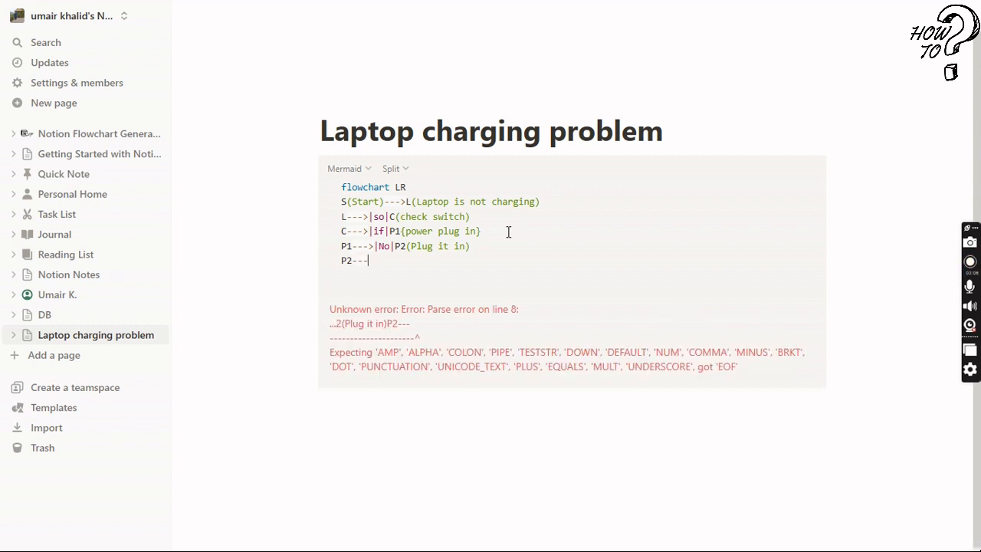
{"action": "type", "text": ">"}
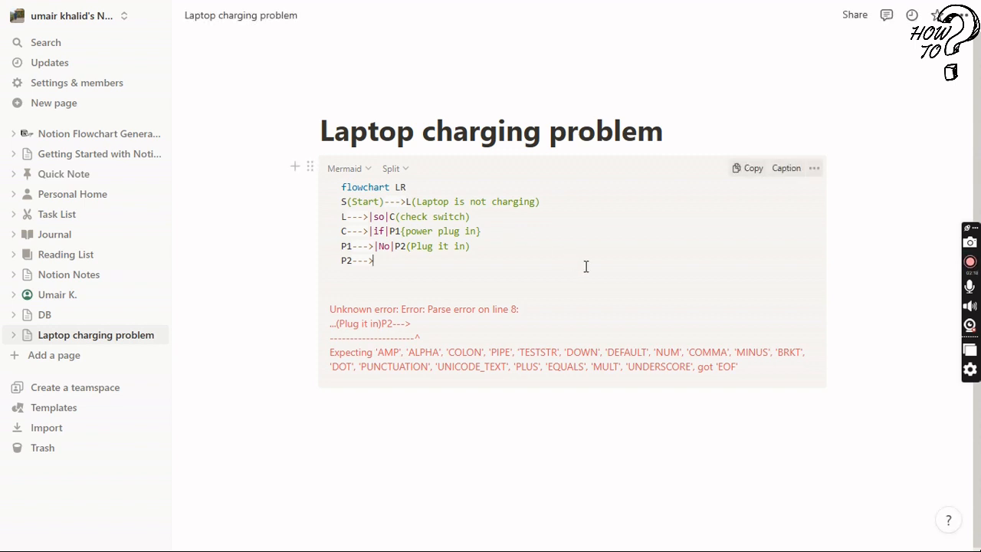
{"action": "type", "text": "E1"}
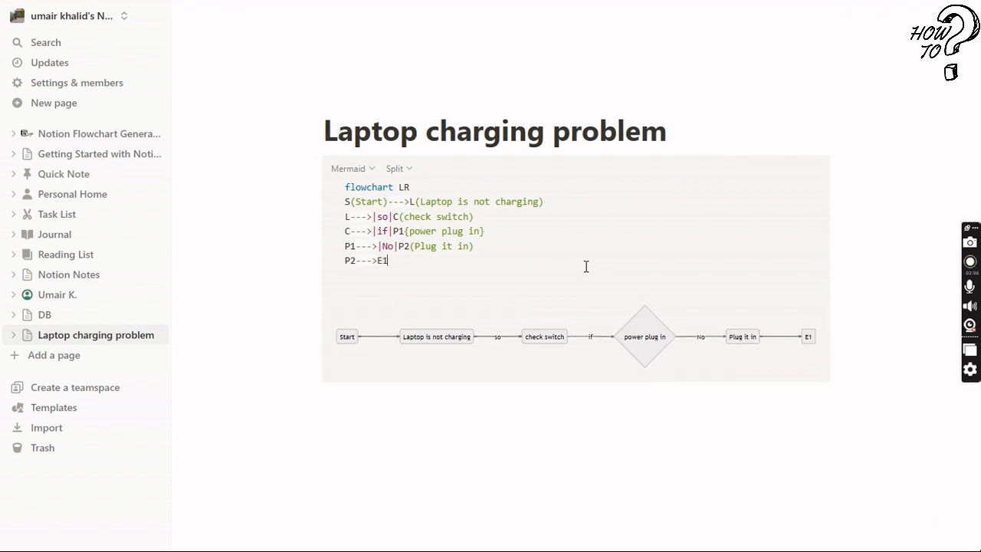
{"action": "type", "text": "(End)"}
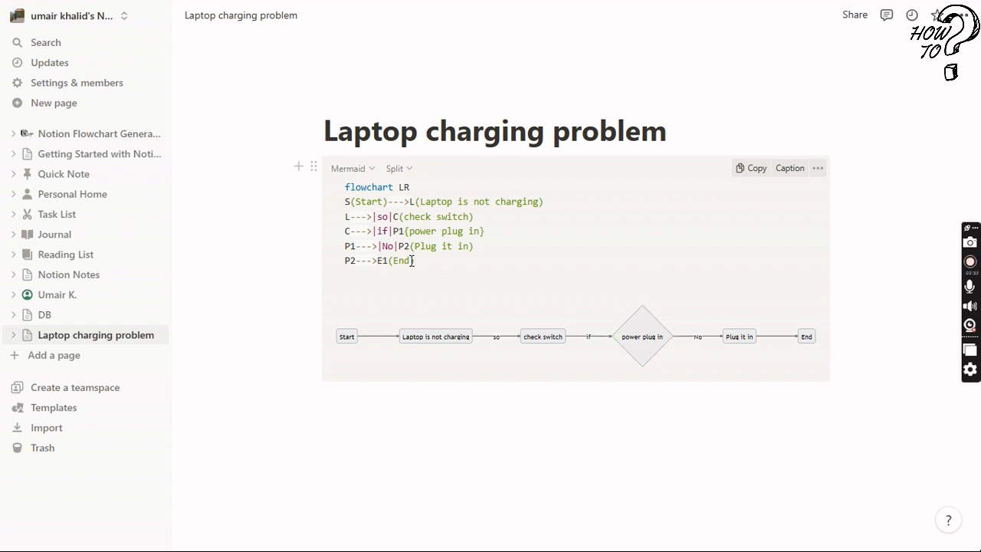
Start a "yes" branch from the "power plug in" decision on a new code line with P1--->|yes|.
{"action": "key", "text": "Return"}
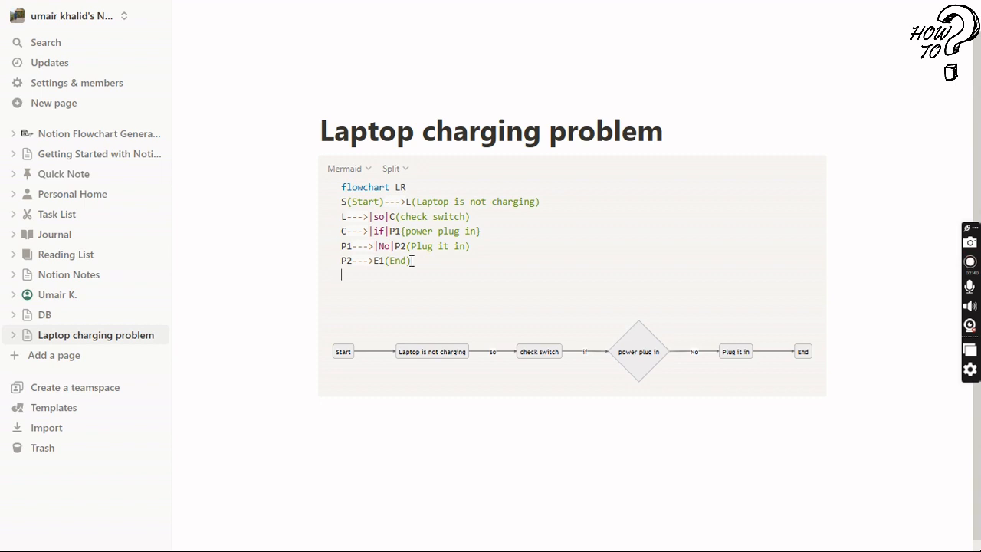
{"action": "key", "text": "Return"}
{"action": "type", "text": "P"}
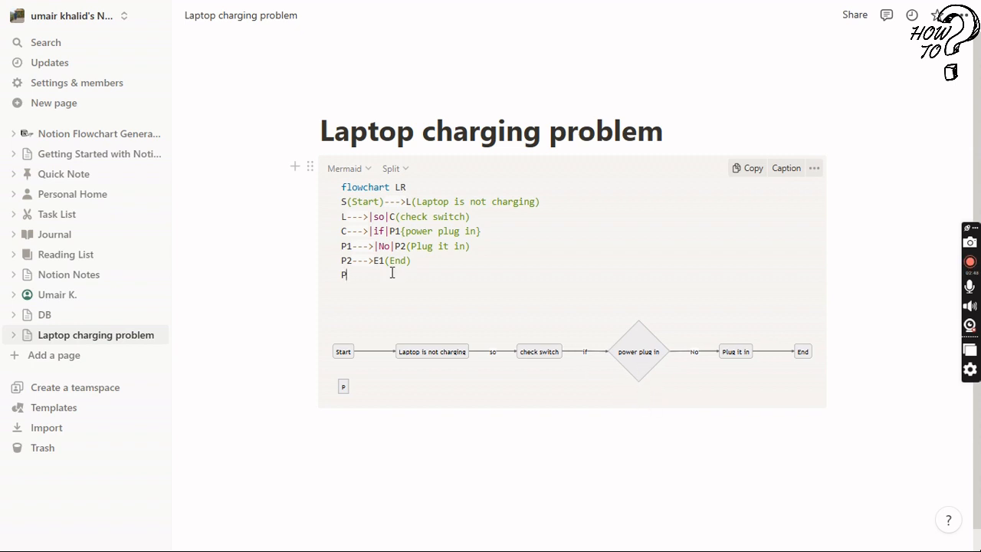
{"action": "type", "text": "1"}
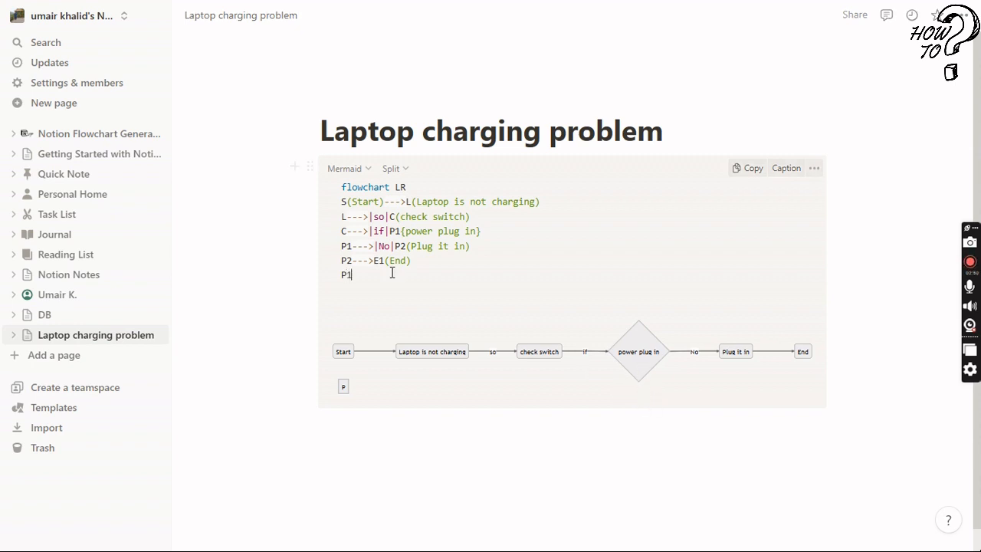
{"action": "type", "text": "--"}
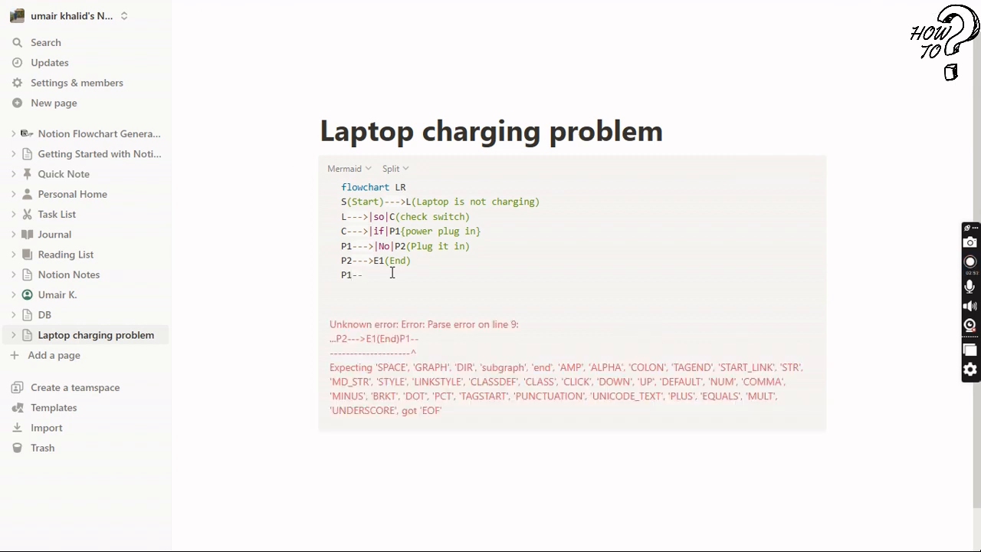
{"action": "type", "text": "-"}
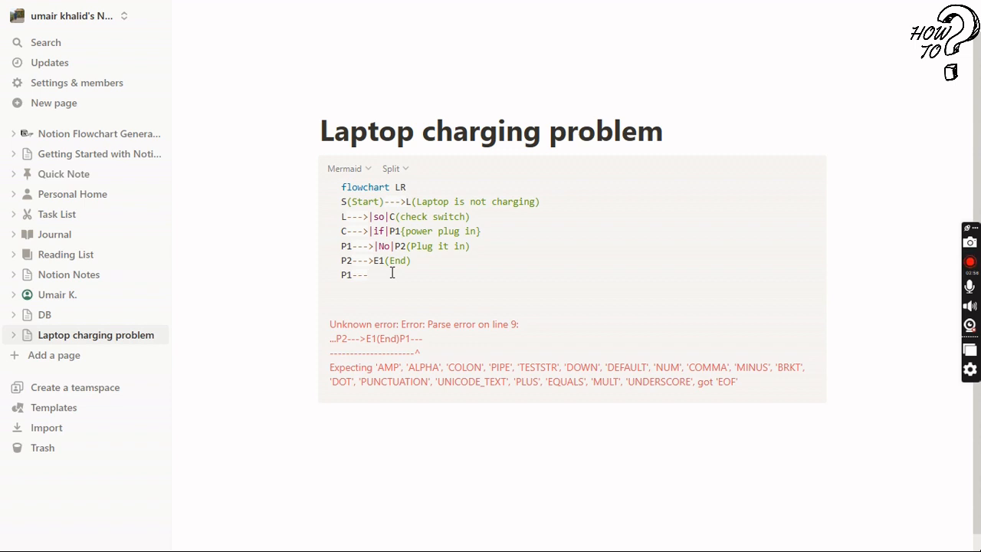
{"action": "type", "text": ">"}
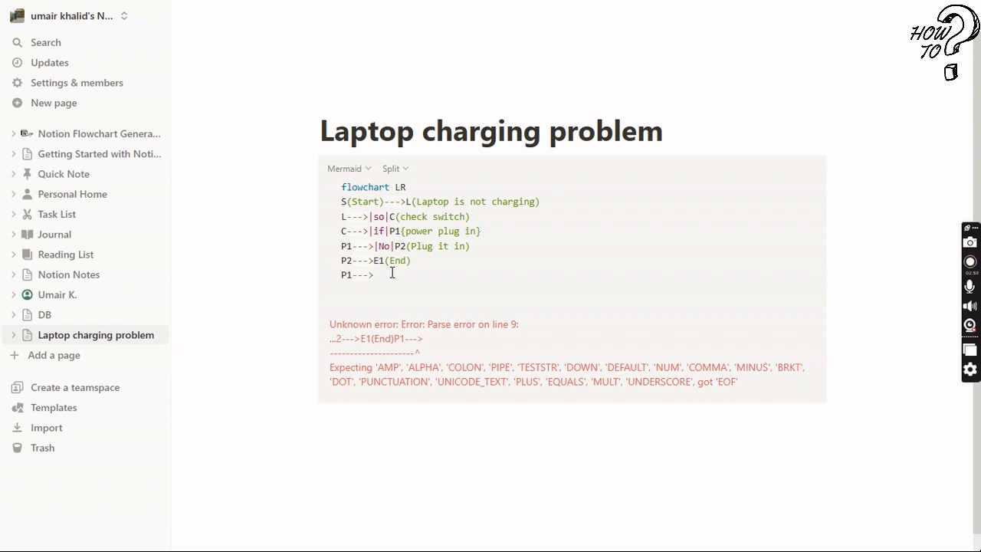
{"action": "type", "text": "|"}
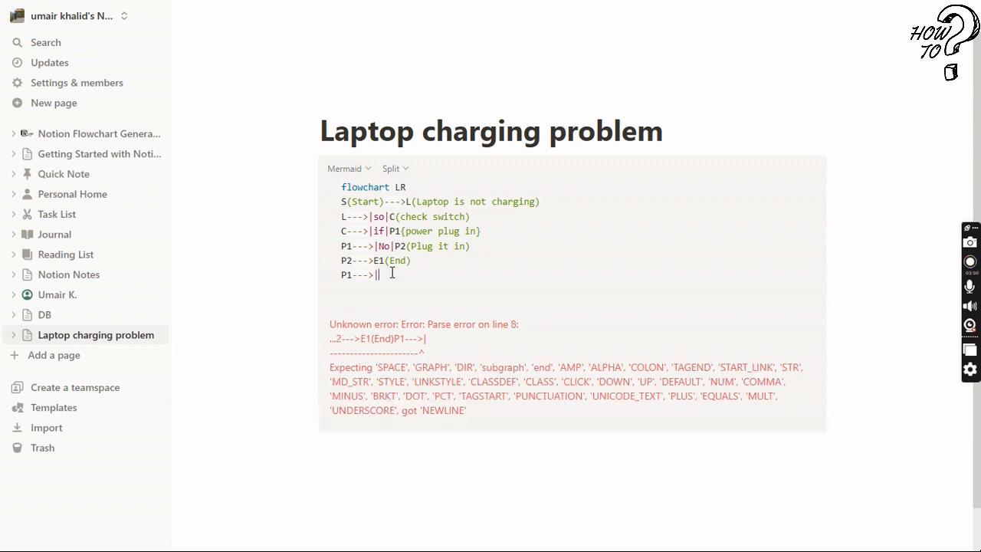
{"action": "type", "text": "yes|"}
{"action": "key", "text": "BackSpace"}
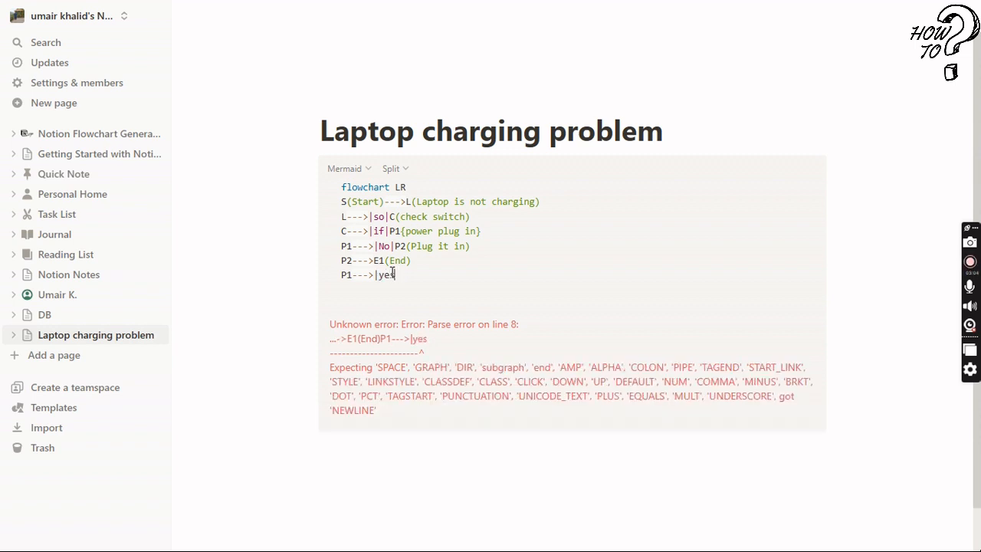
{"action": "type", "text": "\""}
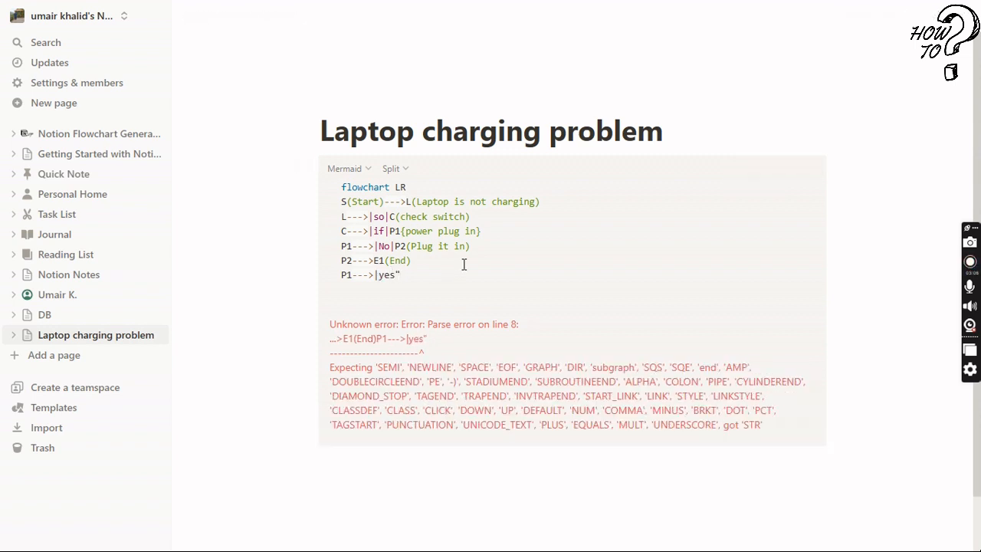
{"action": "key", "text": "BackSpace"}
{"action": "type", "text": "|"}
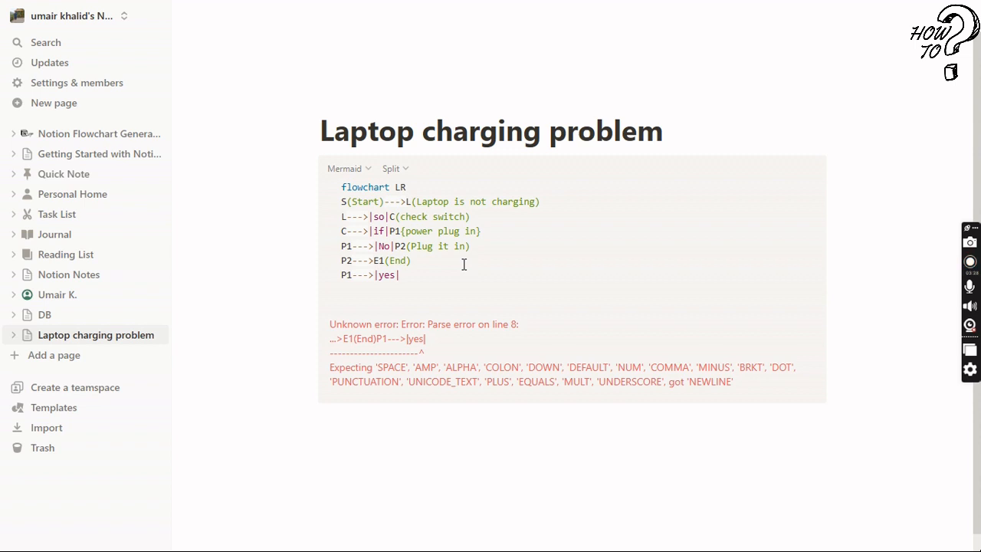
Point the "yes" branch to a new decision diamond by completing the line with A{AC port plug in}.
{"action": "type", "text": "A"}
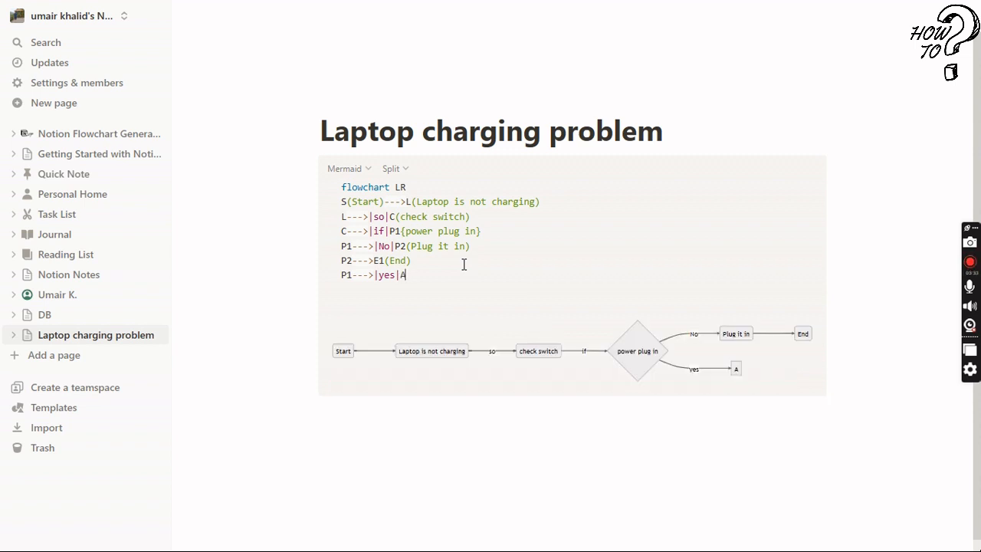
{"action": "type", "text": "{AC po"}
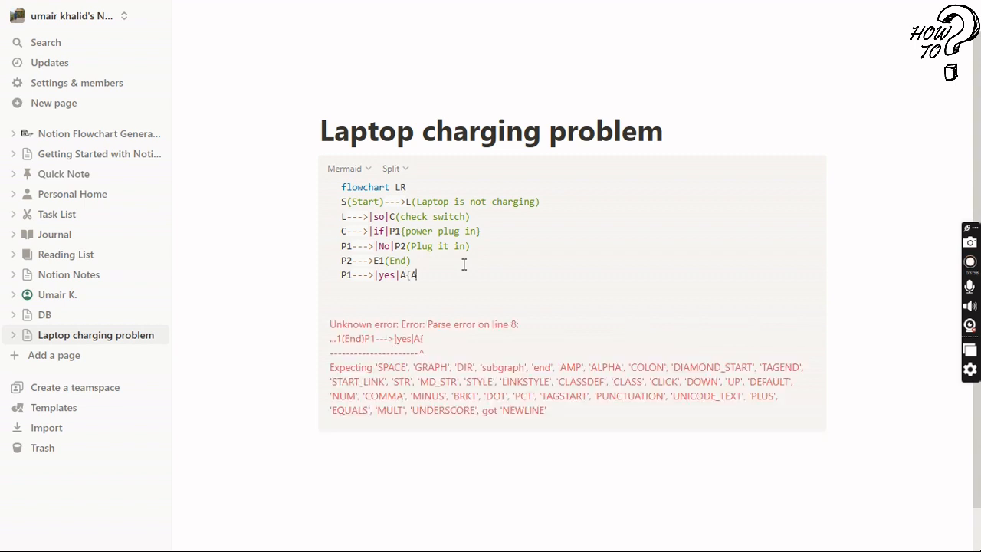
{"action": "type", "text": "rt "}
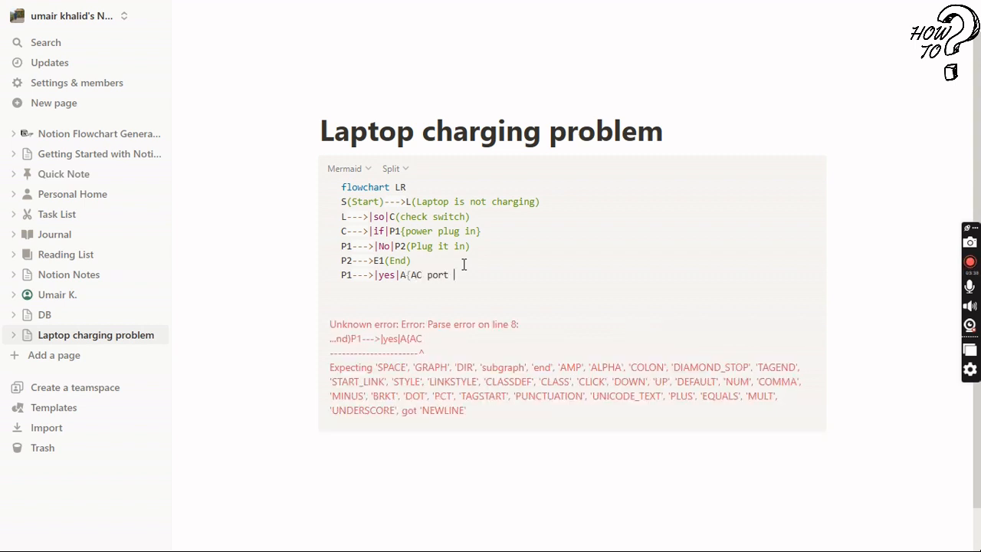
{"action": "type", "text": "plug in"}
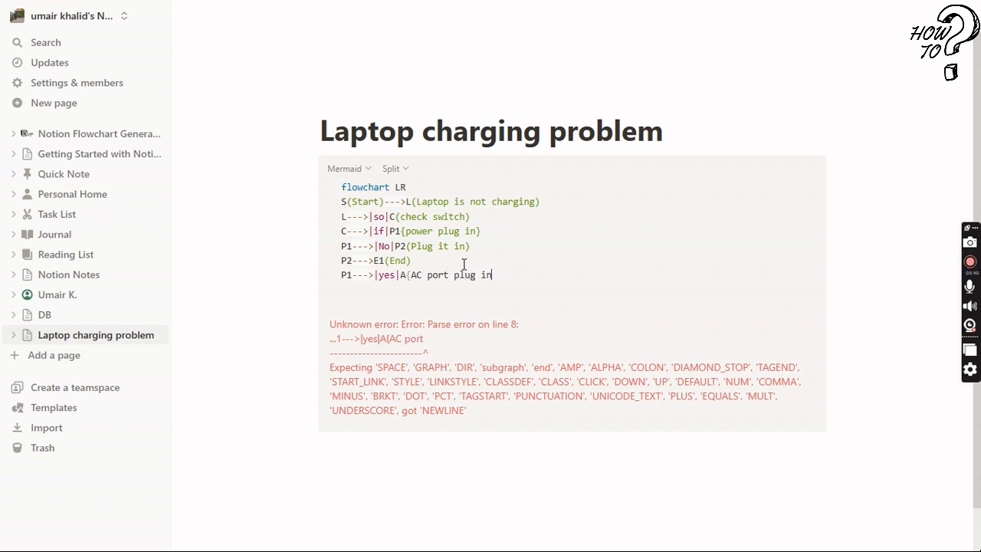
{"action": "type", "text": "}"}
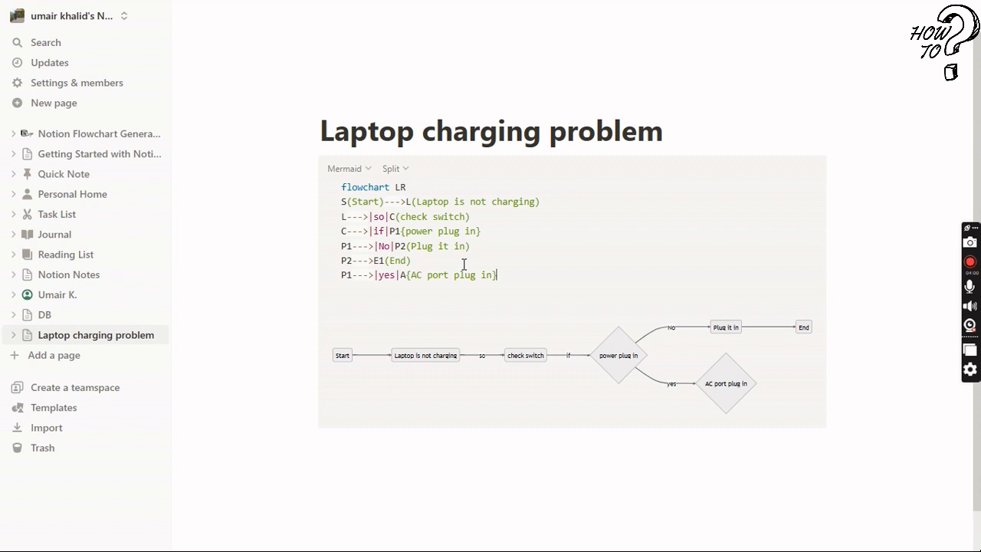
Start a "No" branch from the "AC port plug in" decision on a new code line with A--->|No|.
{"action": "key", "text": "Return"}
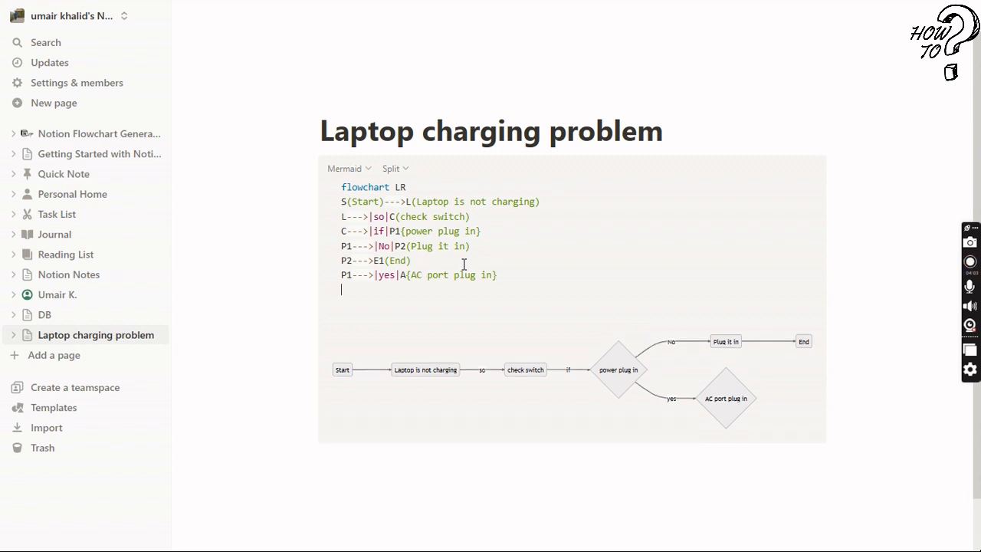
{"action": "type", "text": "A---"}
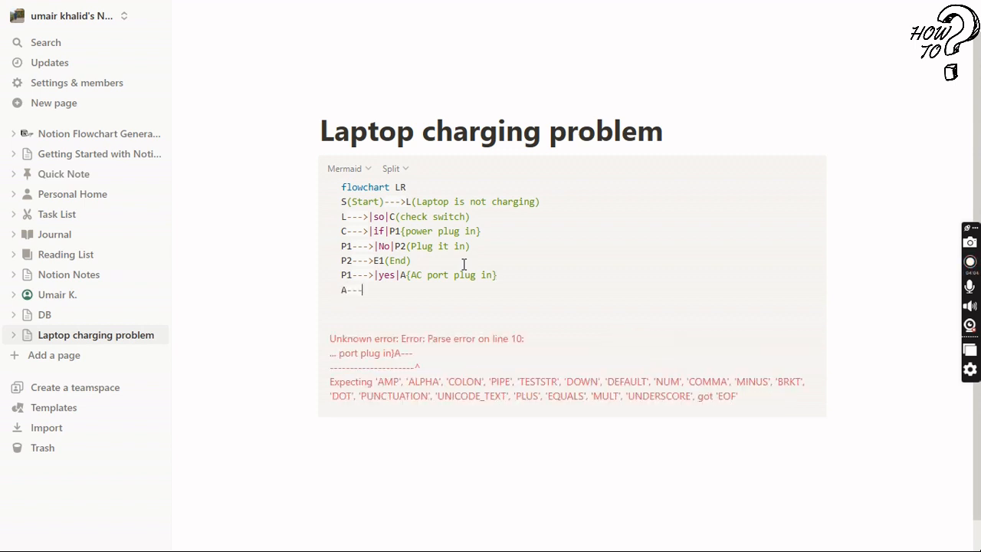
{"action": "type", "text": ">"}
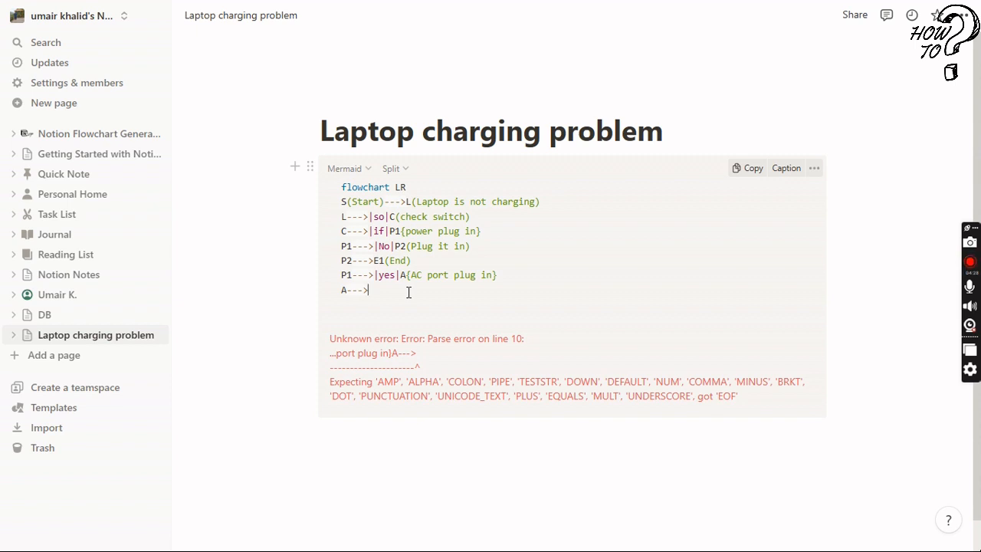
{"action": "type", "text": "\""}
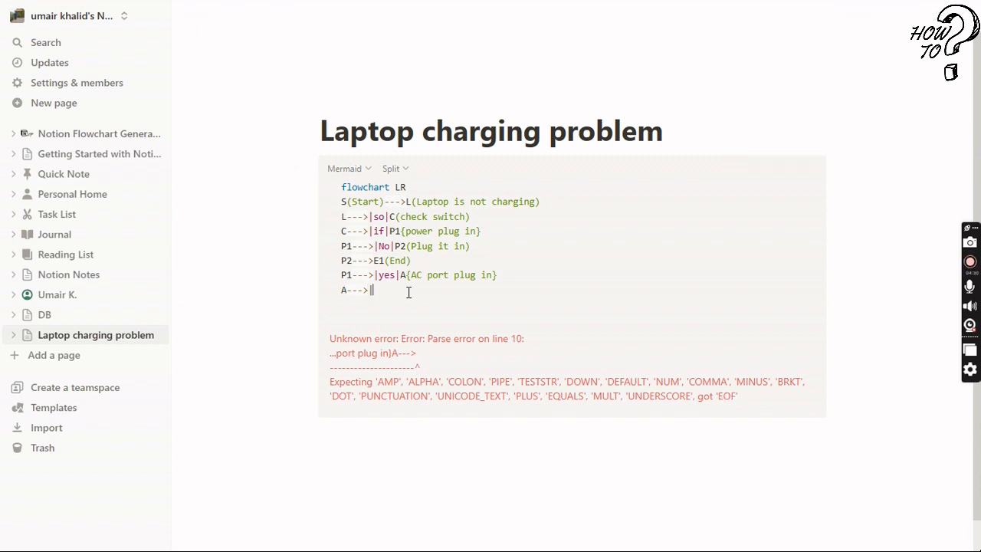
{"action": "type", "text": "|"}
{"action": "key", "text": "BackSpace"}
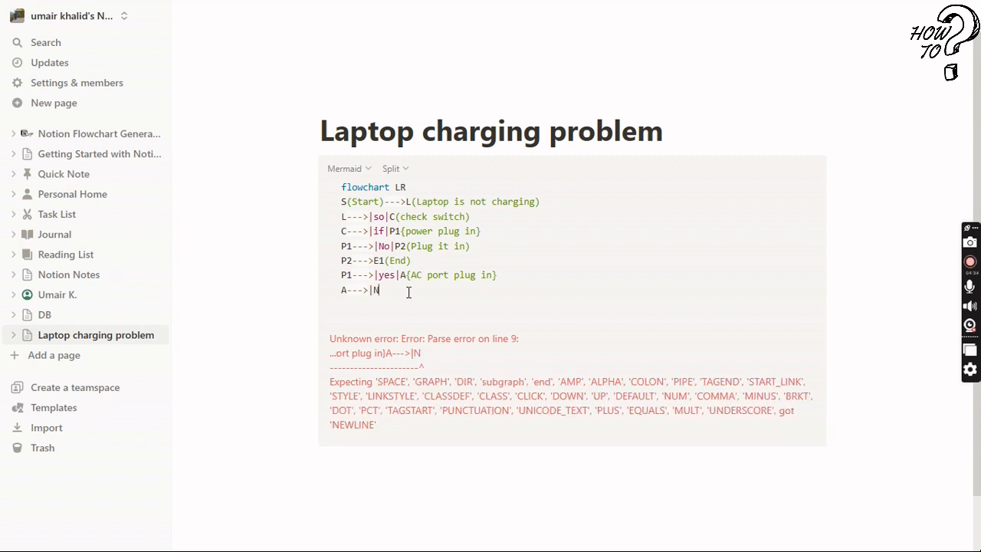
{"action": "type", "text": "|"}
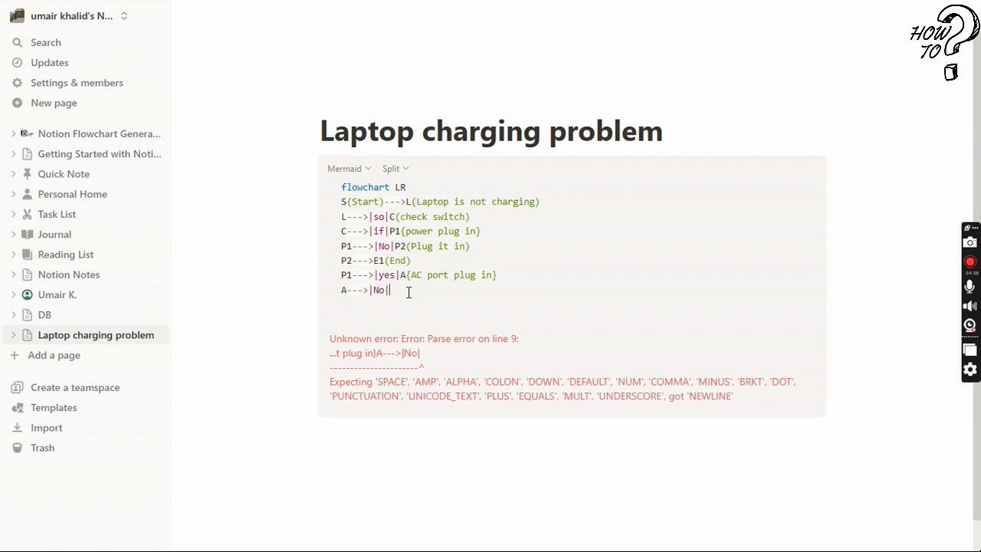